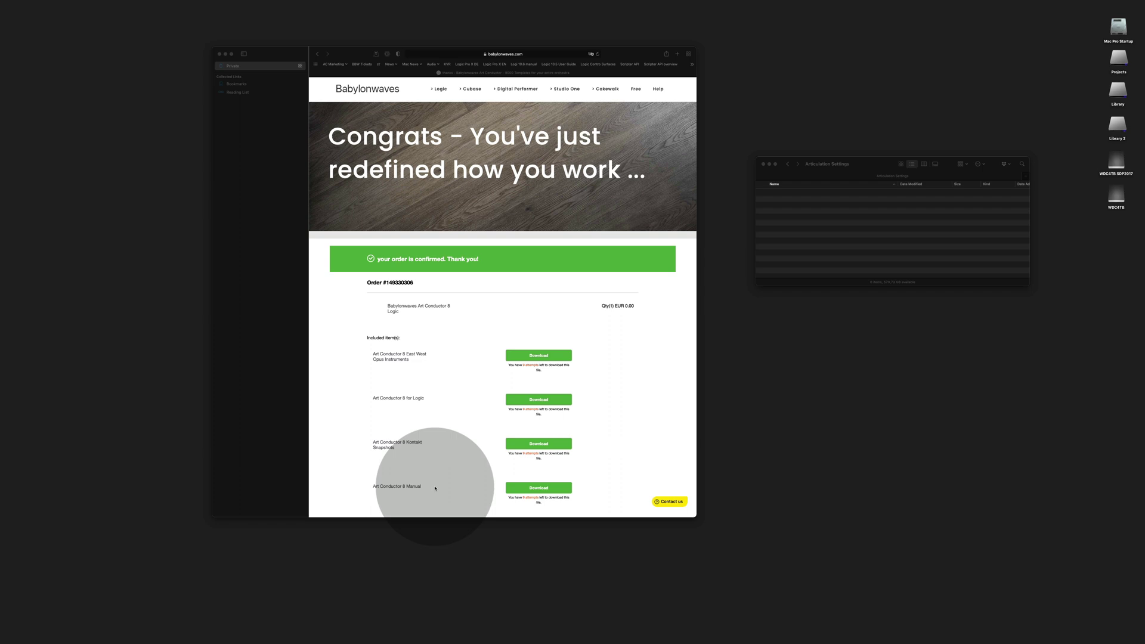
- Download the Art Conductor 8 for Logic package from the Babylonwaves order page
click(609, 396)
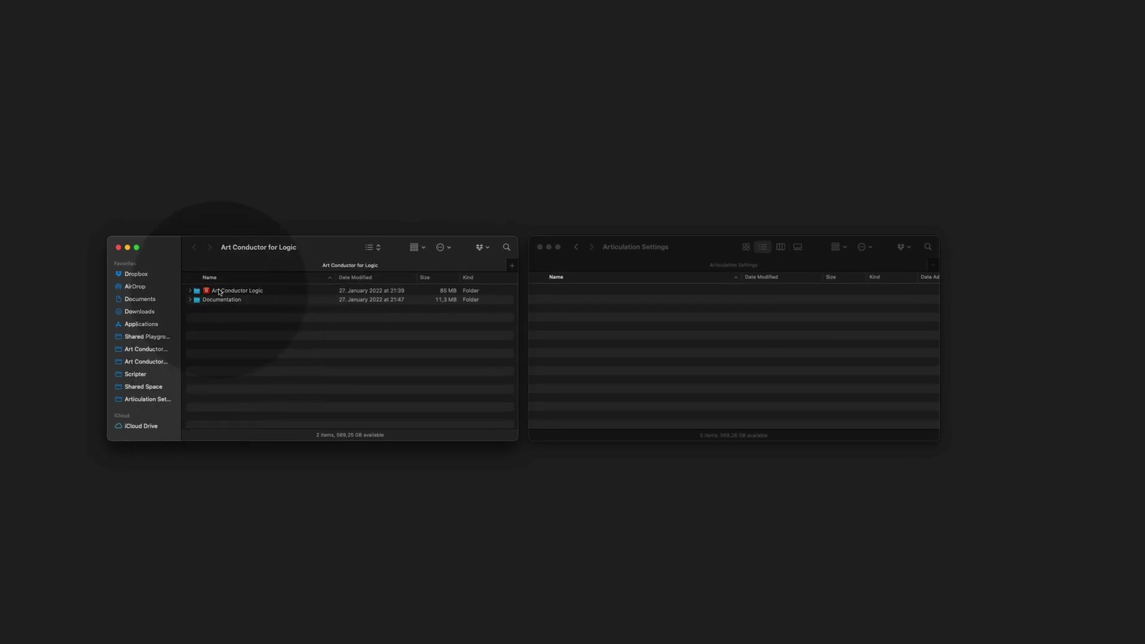
- Inspect the contents of the downloaded Documentation and Art Conductor Logic folders
click(189, 299)
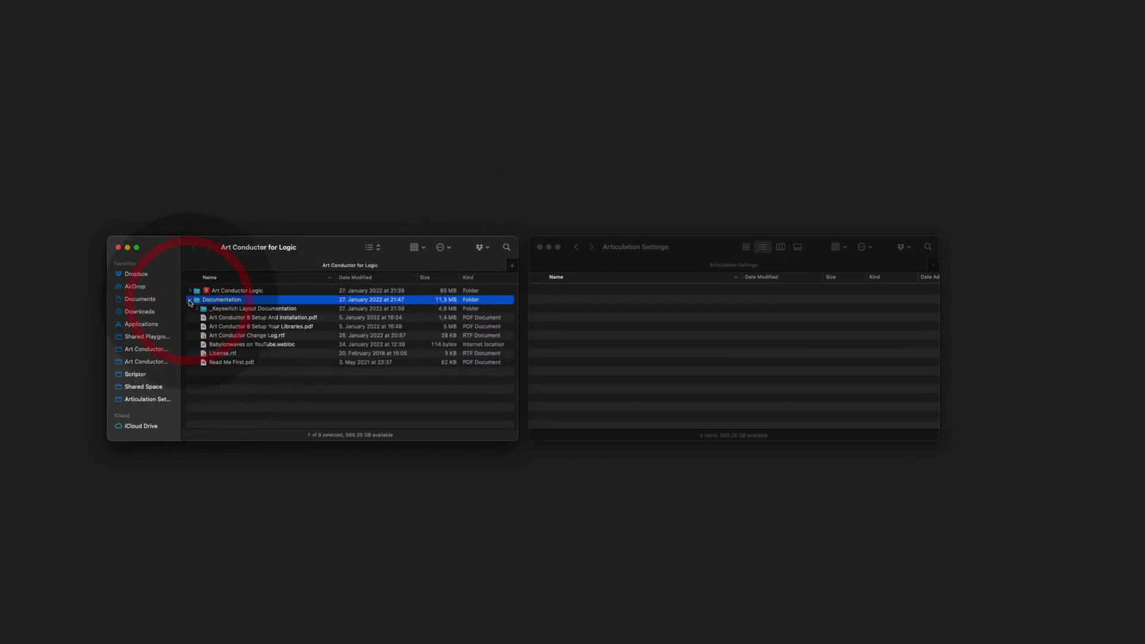
click(190, 300)
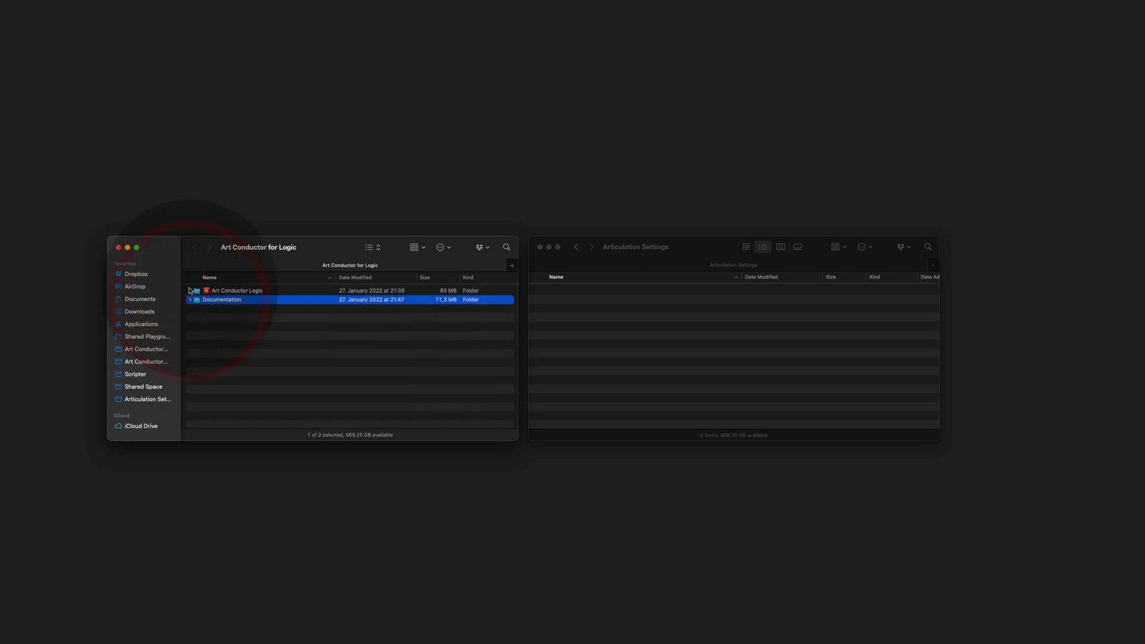
click(190, 291)
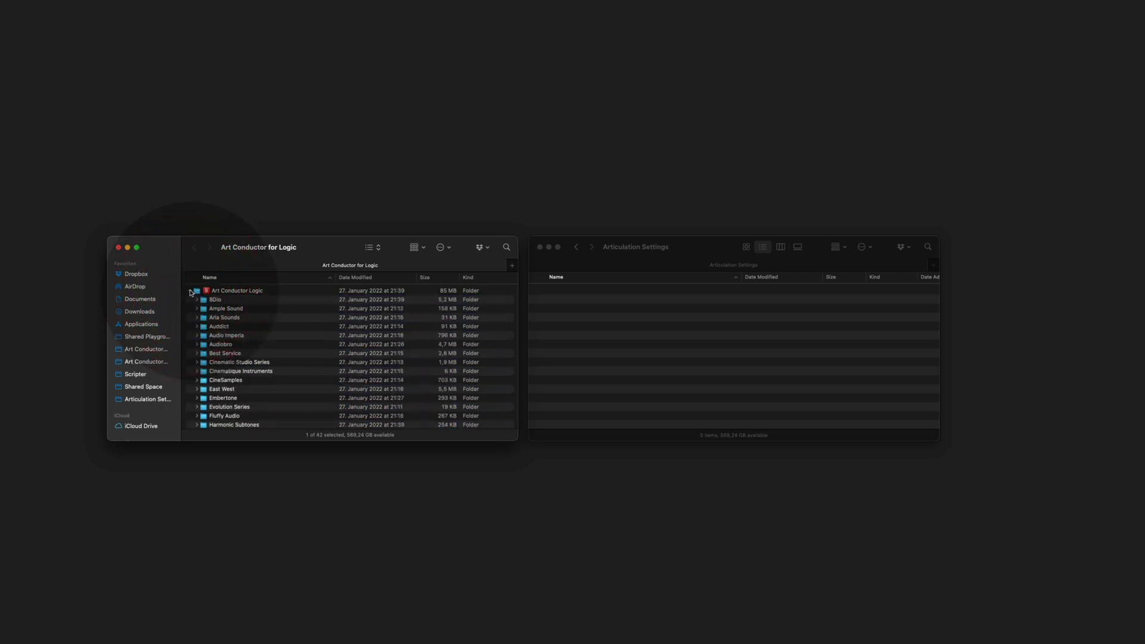
click(191, 291)
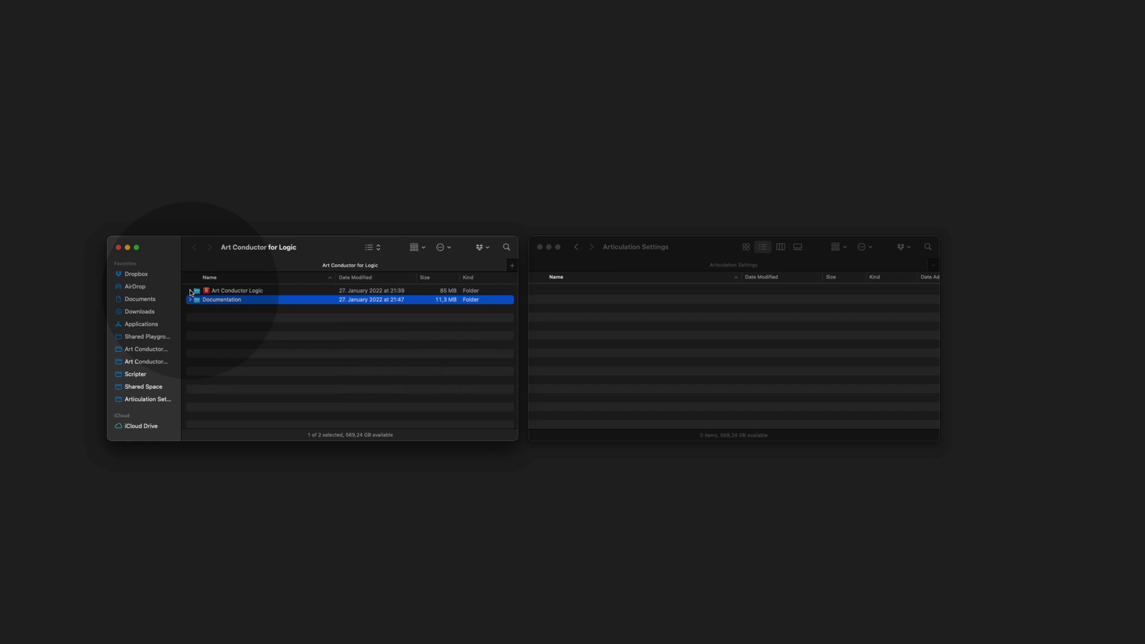
- Check the Articulation Settings folder's location and move Art Conductor Logic into it
click(688, 247)
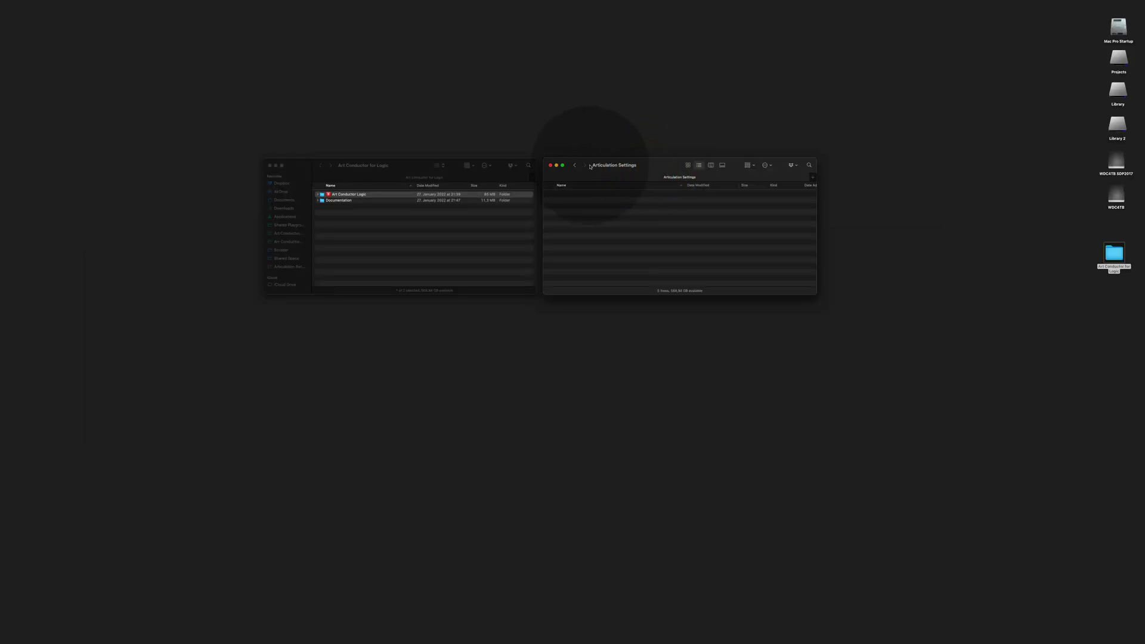
click(595, 167)
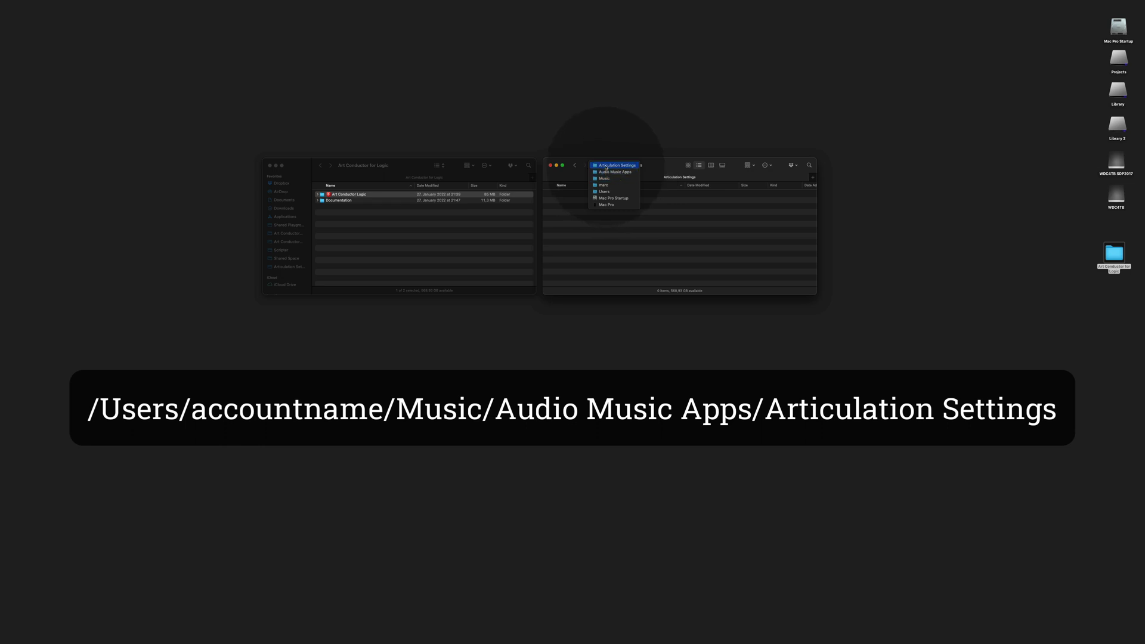
click(670, 230)
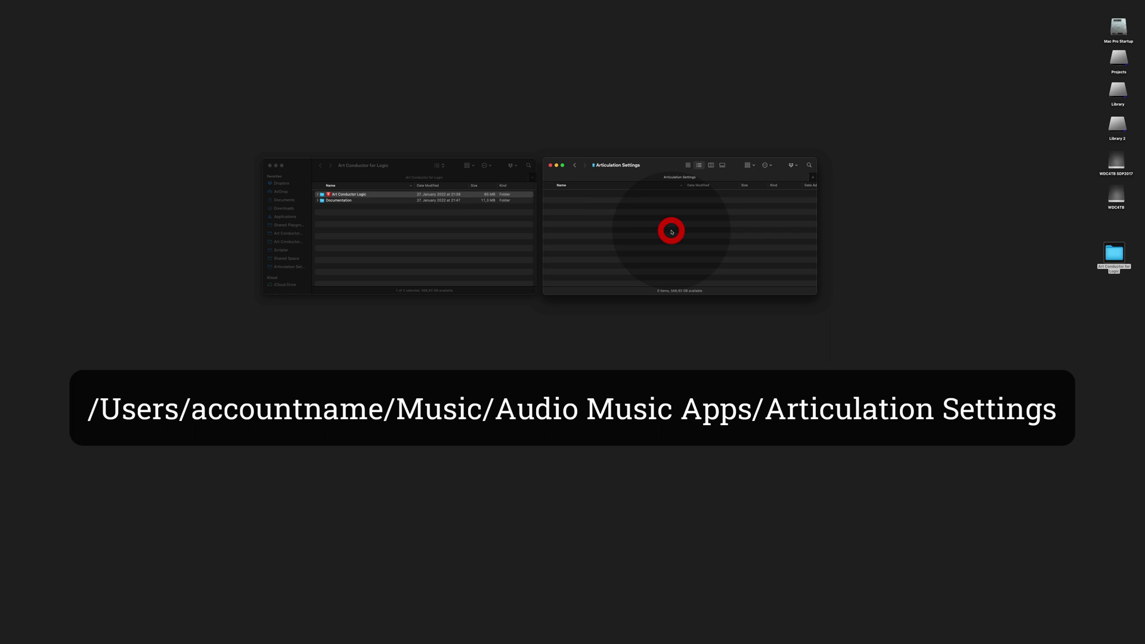
click(321, 195)
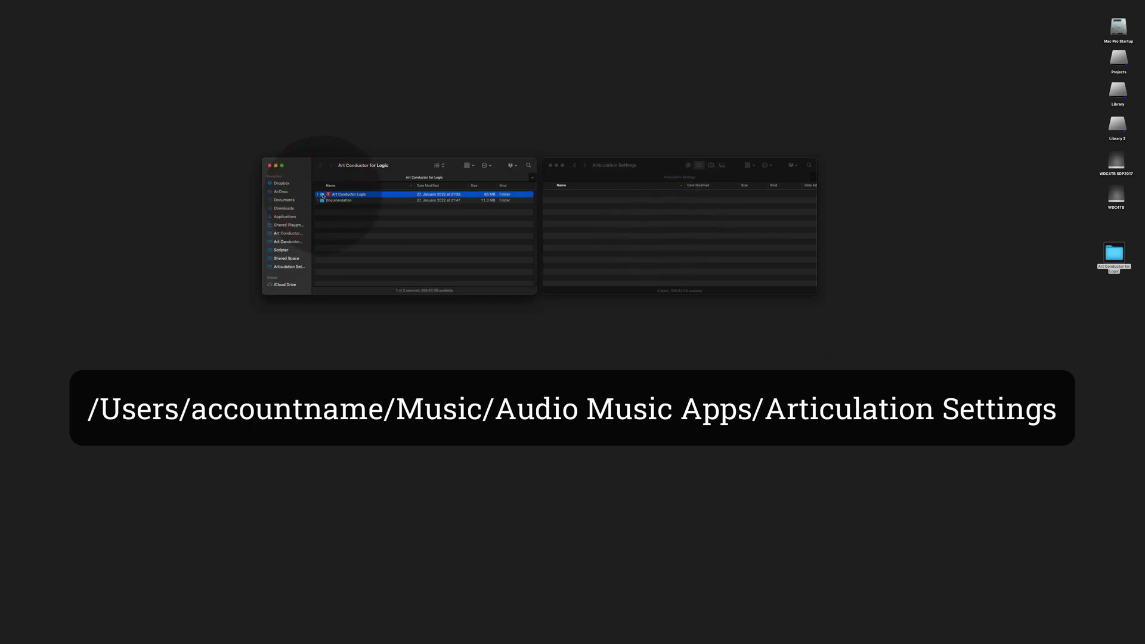
drag(322, 196, 619, 224)
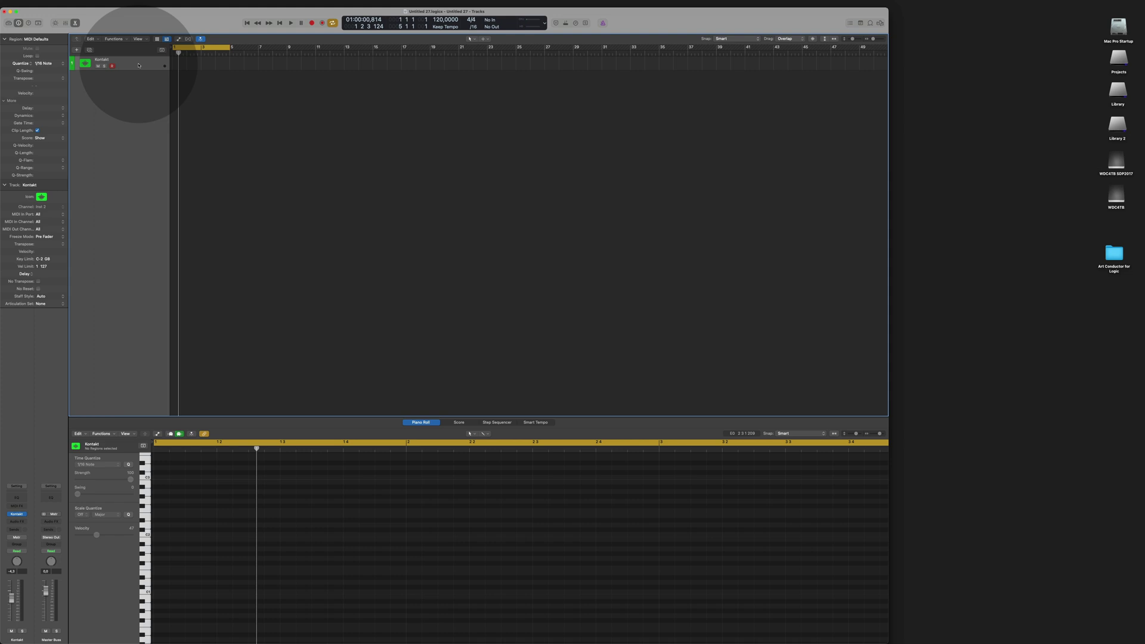
- Search Kontakt's library for 'cine' and load CSS Cellos.nki from Cinematic Studio Strings Instruments
double_click(138, 65)
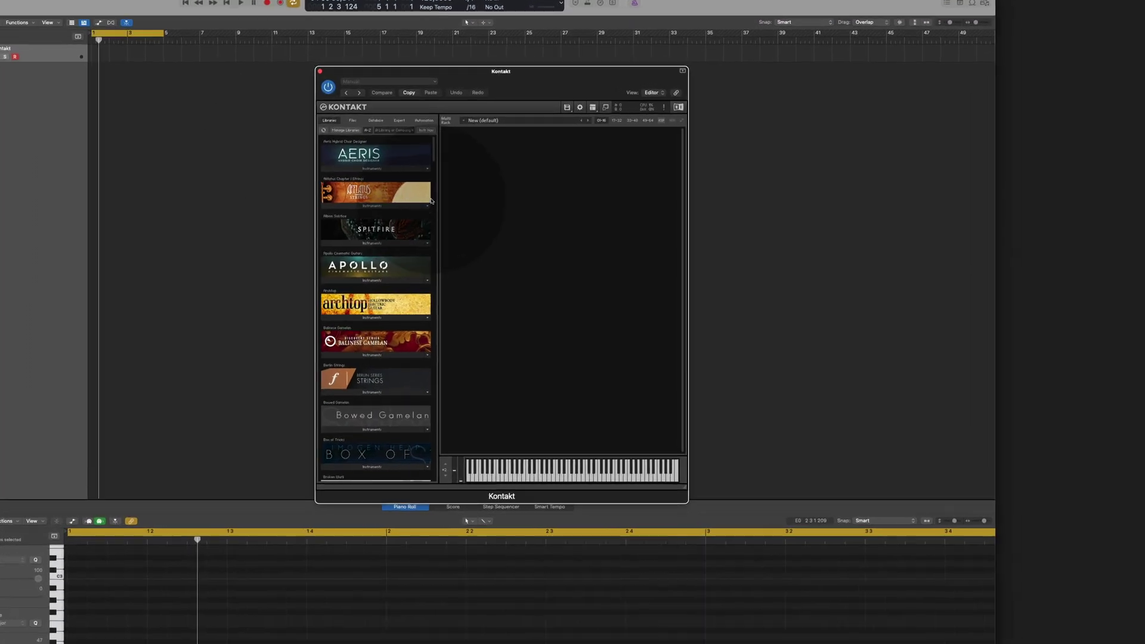
click(380, 132)
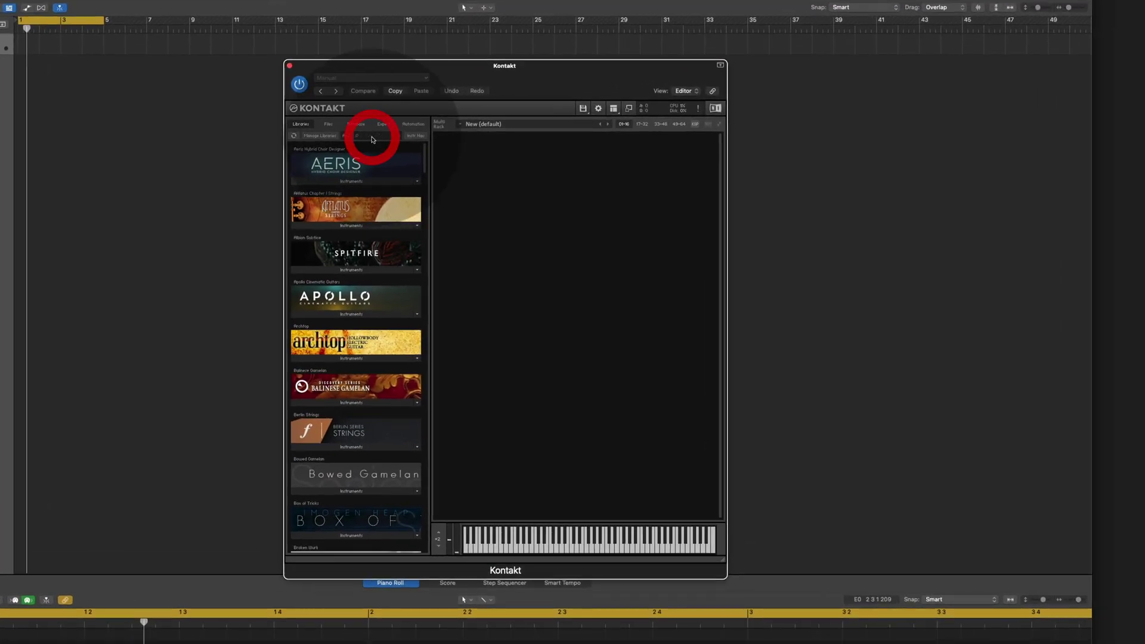
text(cine)
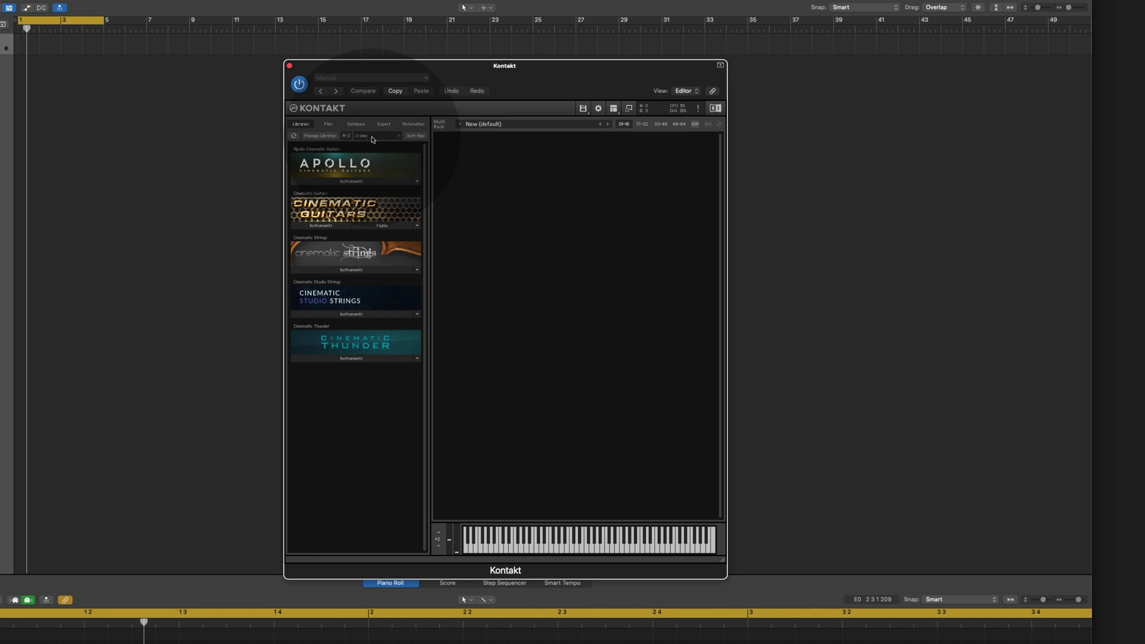
click(331, 314)
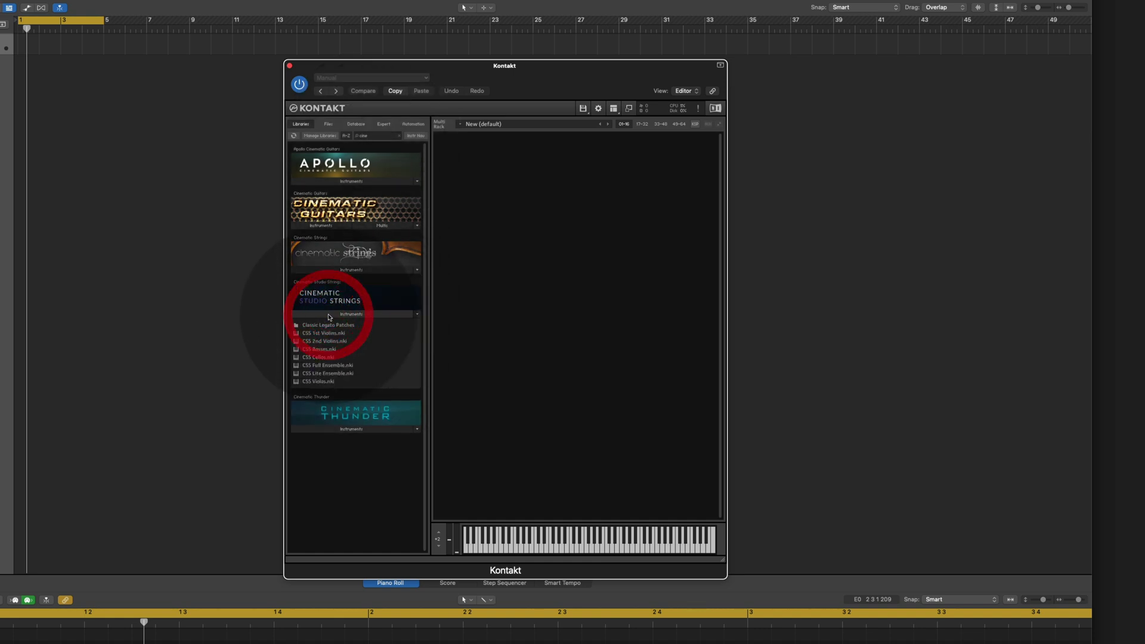
drag(322, 358, 517, 293)
drag(562, 260, 561, 257)
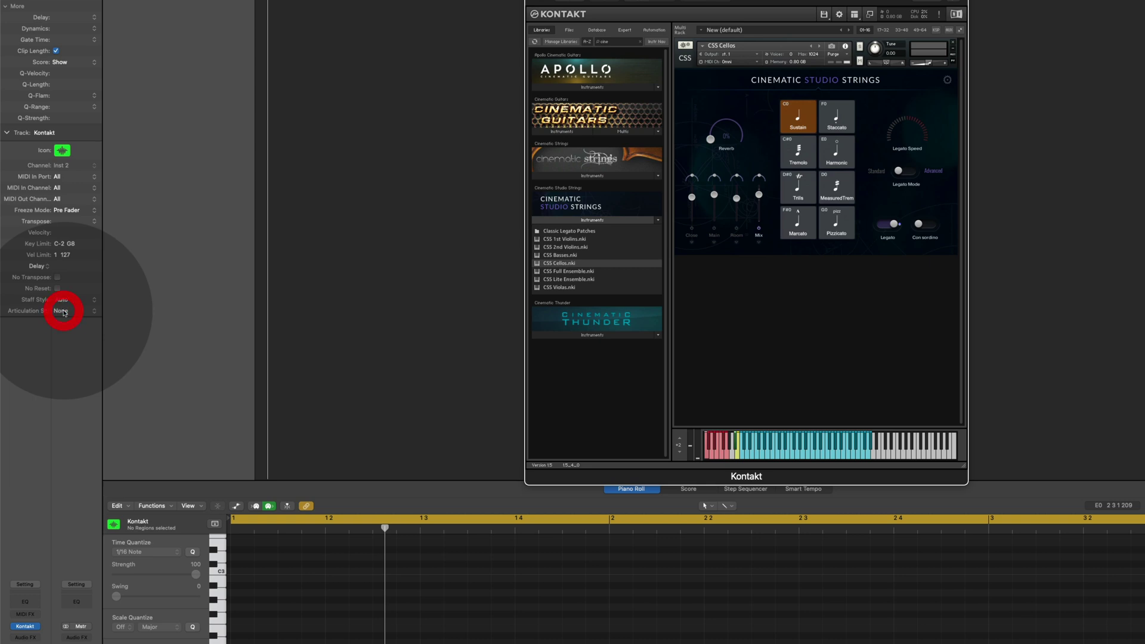
- Set the track's articulation set to Art Conductor Logic > Cinematic Studio Series > Cinematic Studio Strings > CSSS Cellos
click(62, 310)
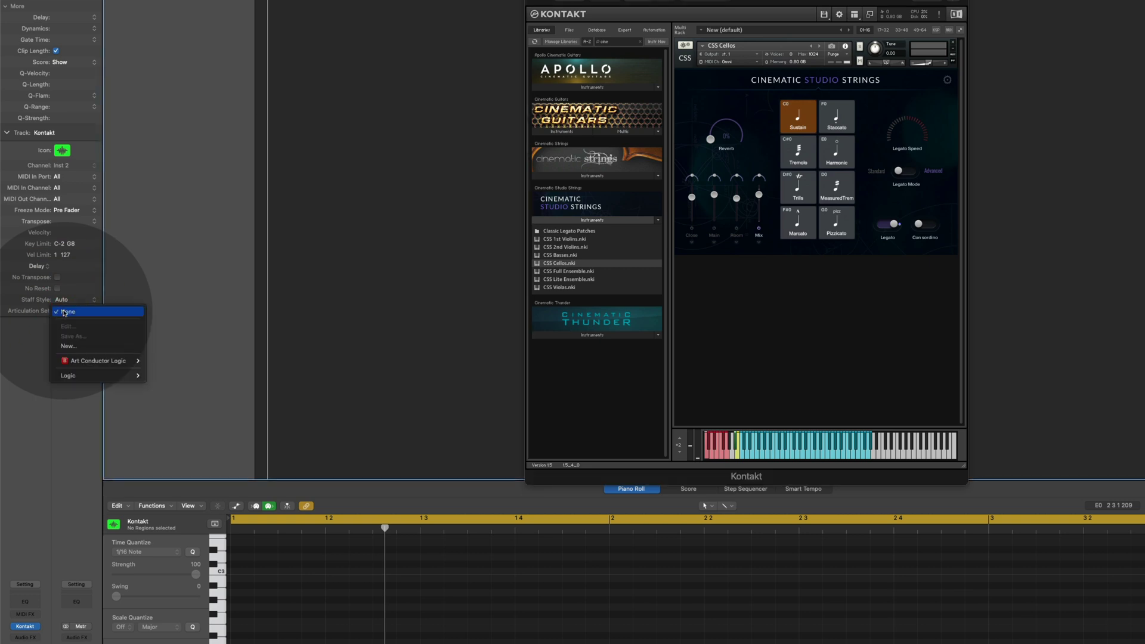
mouse_move(80, 365)
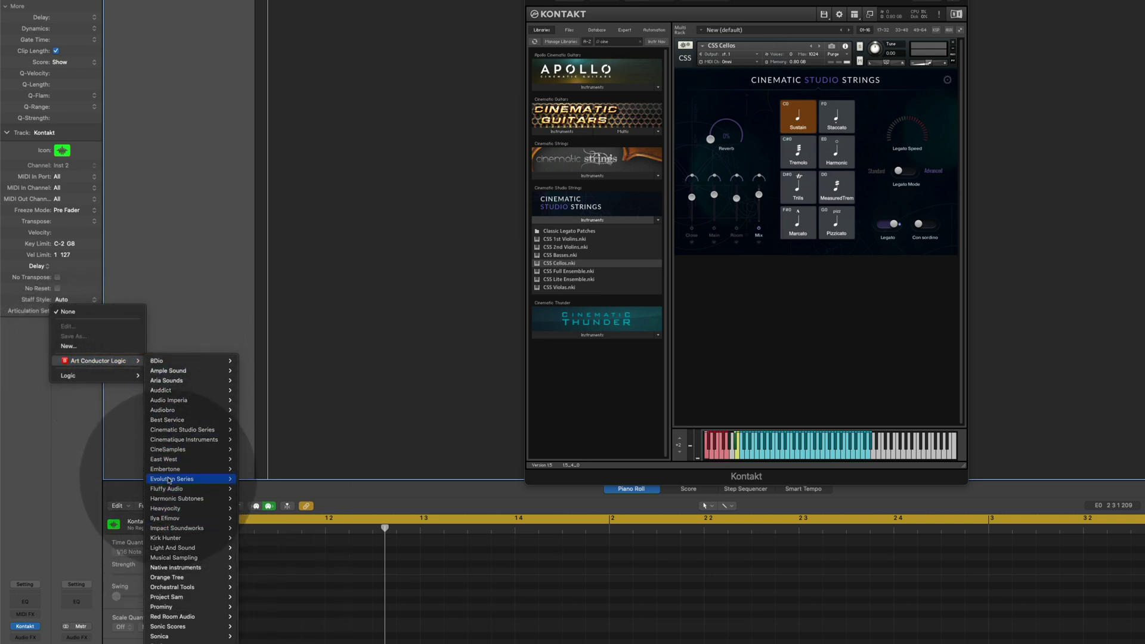
mouse_move(169, 432)
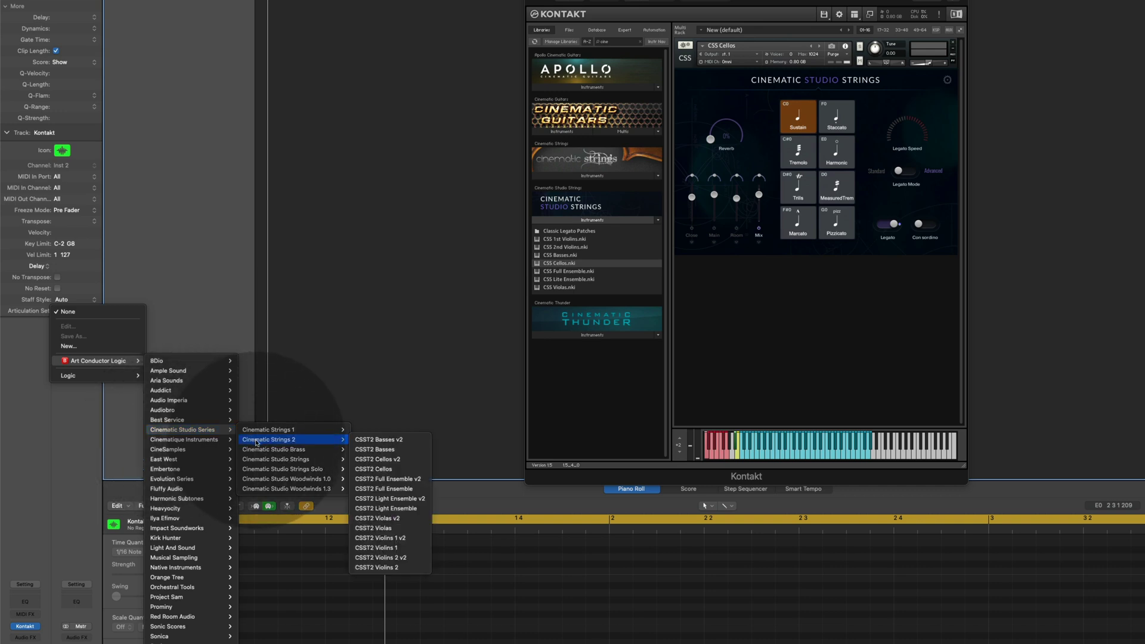
mouse_move(262, 460)
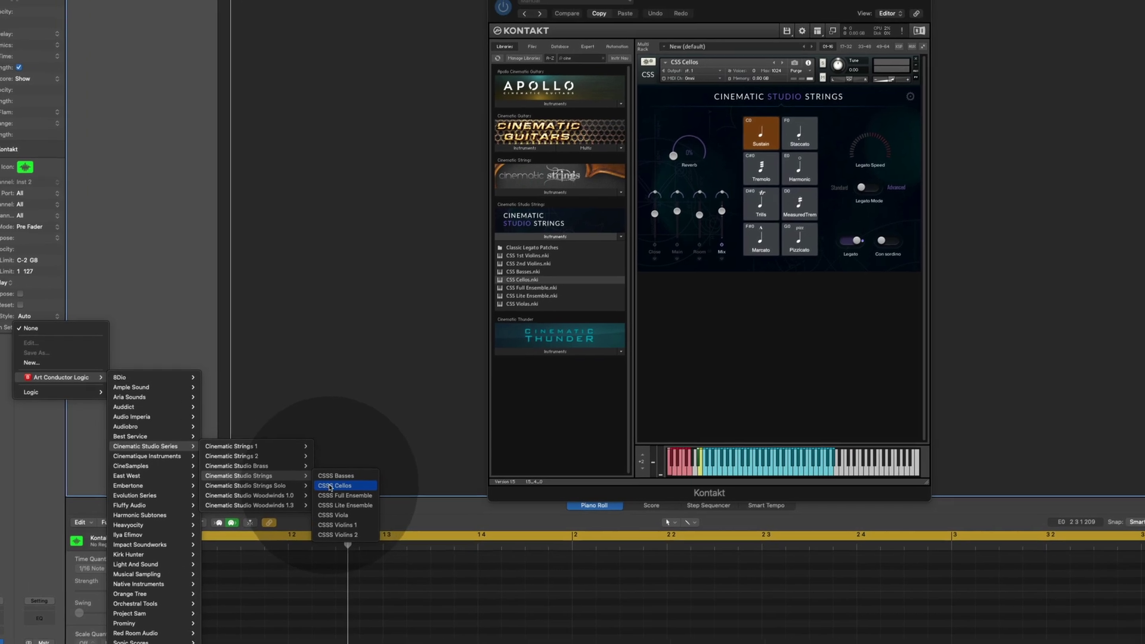
click(358, 469)
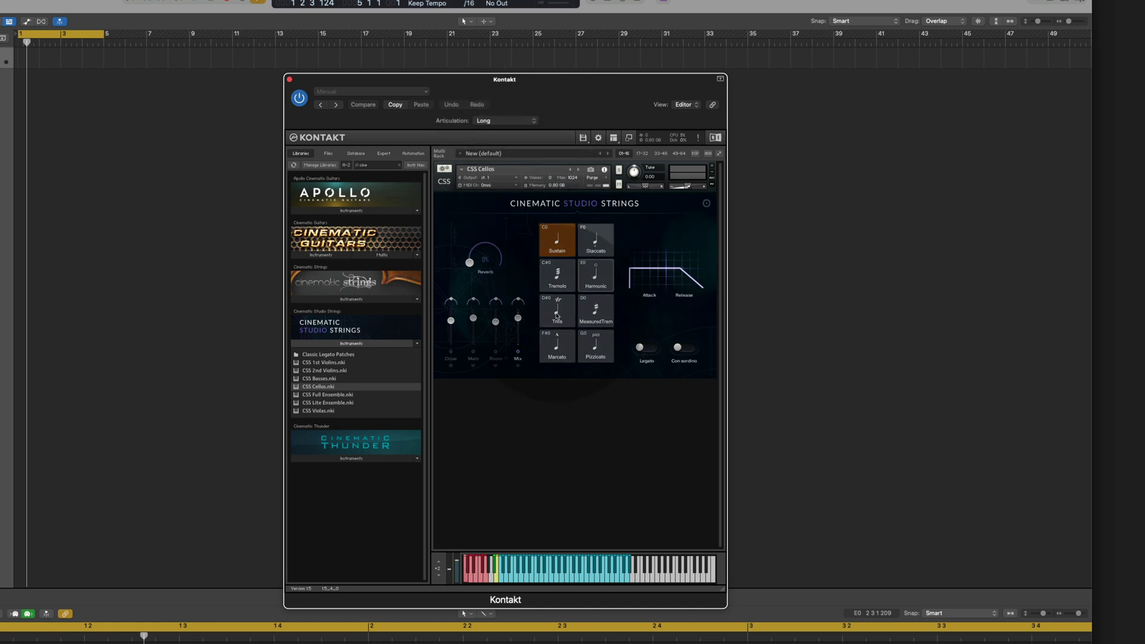
click(493, 119)
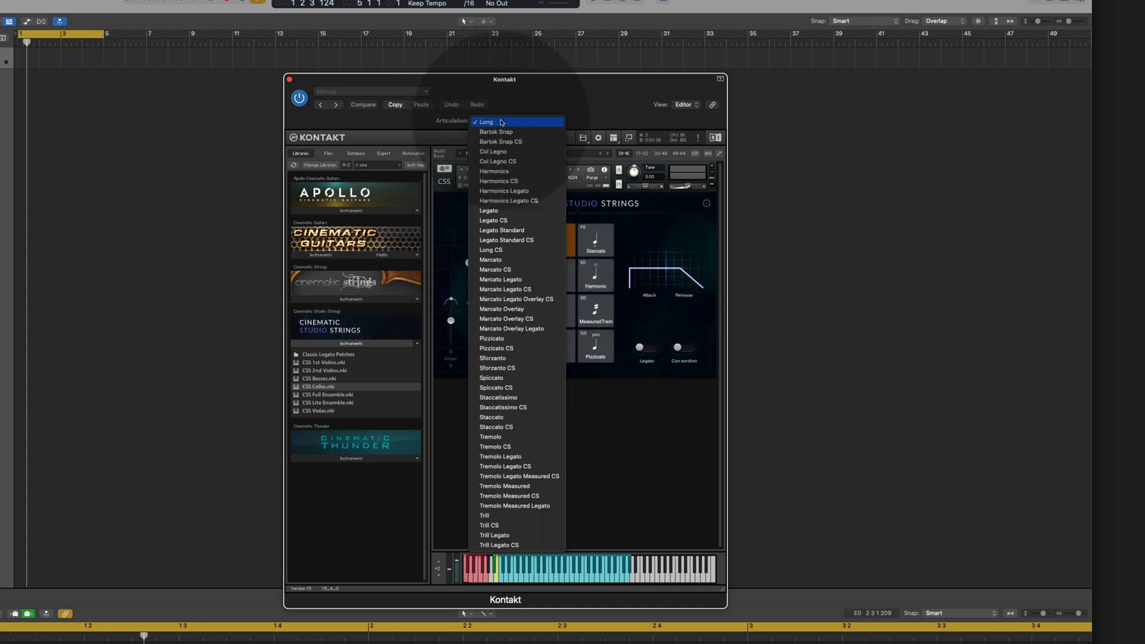
click(517, 518)
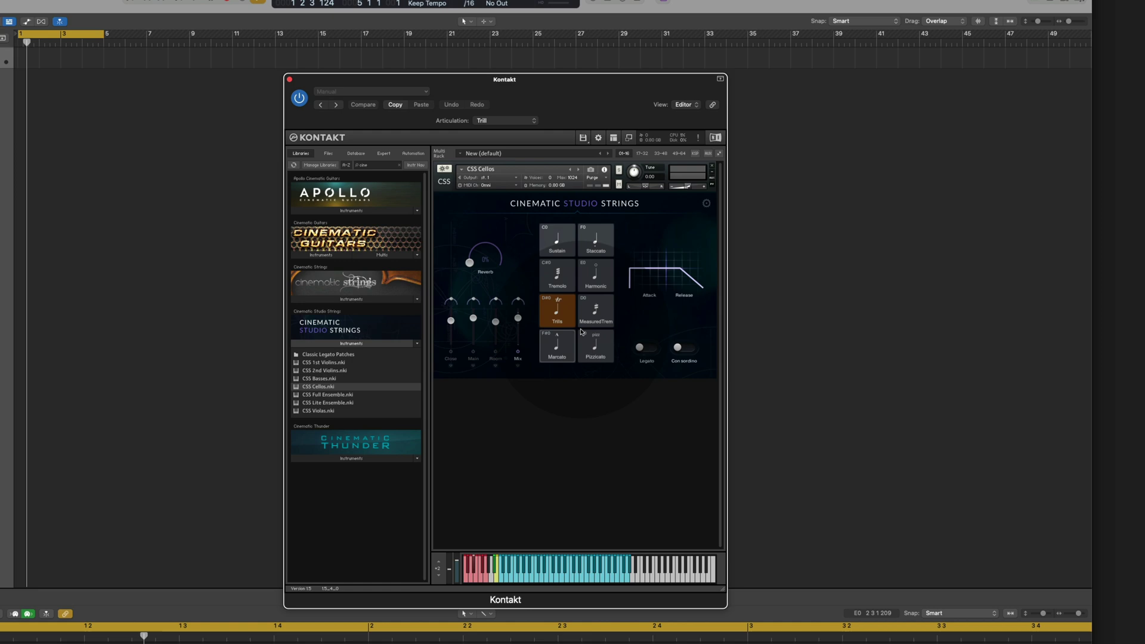
click(500, 111)
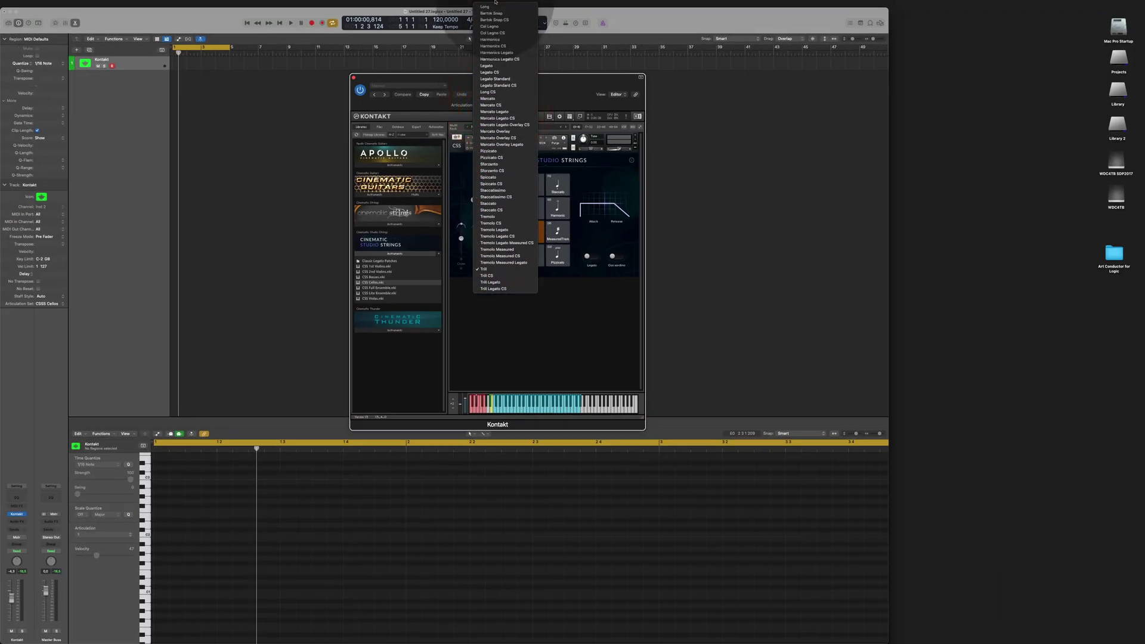
click(493, 7)
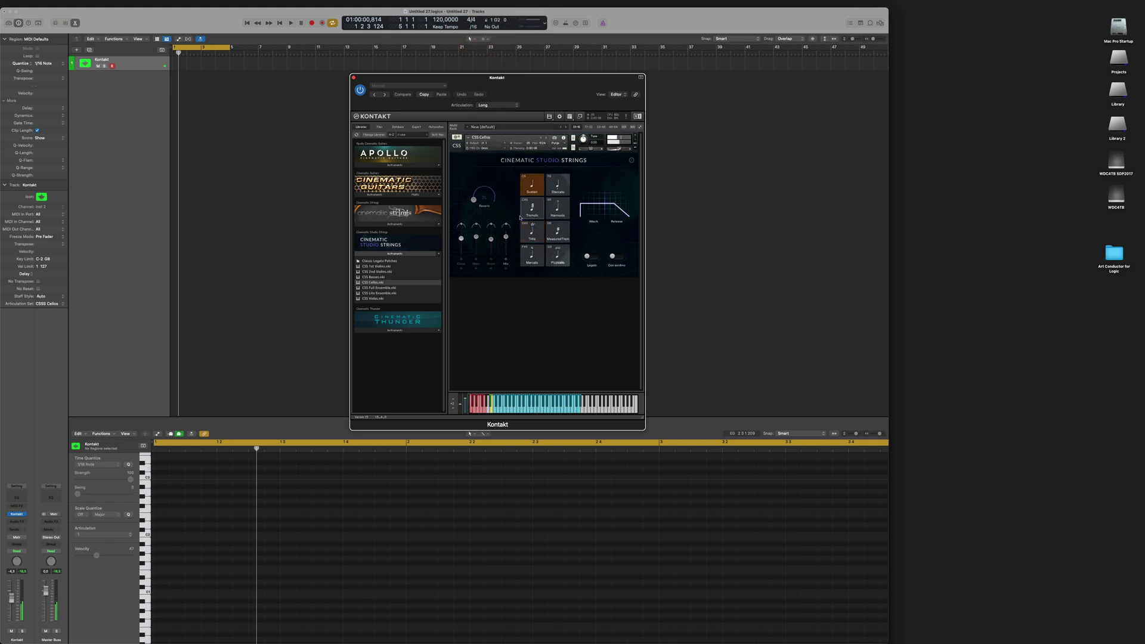
- Record two three-note cello chords on the Kontakt track and select all six notes in the Piano Roll
key(r)
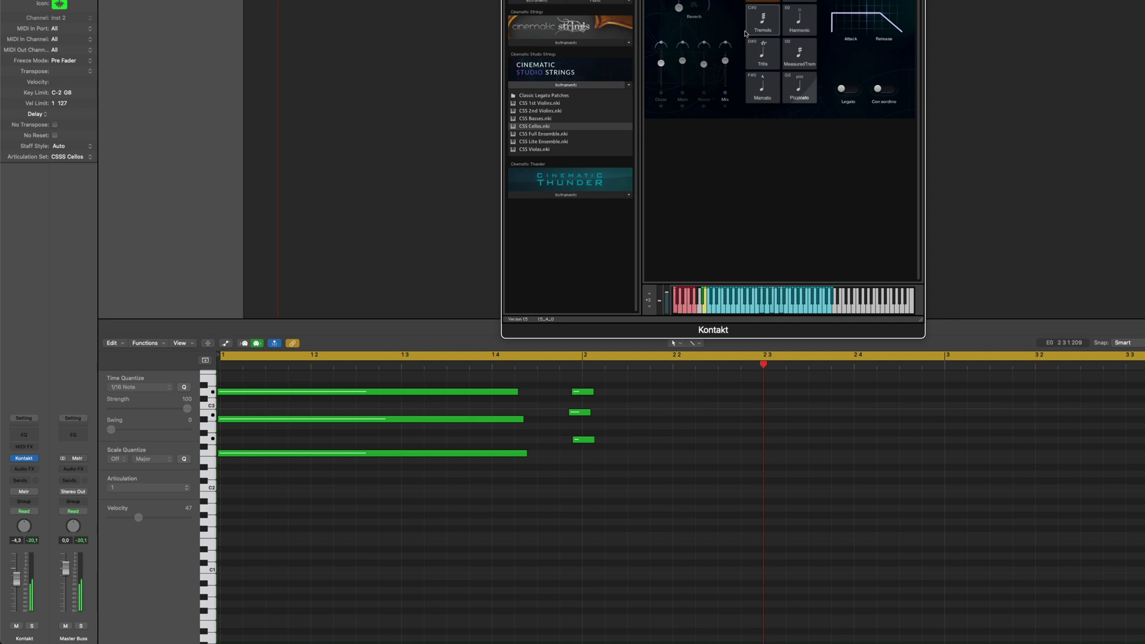
key(space)
click(993, 202)
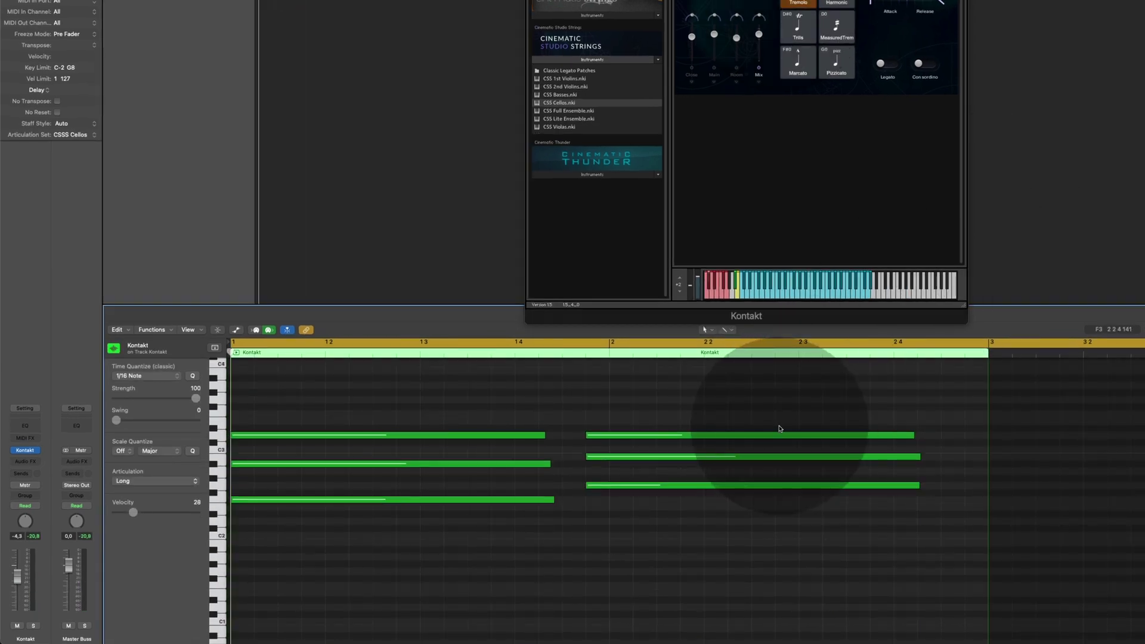
drag(441, 400, 741, 549)
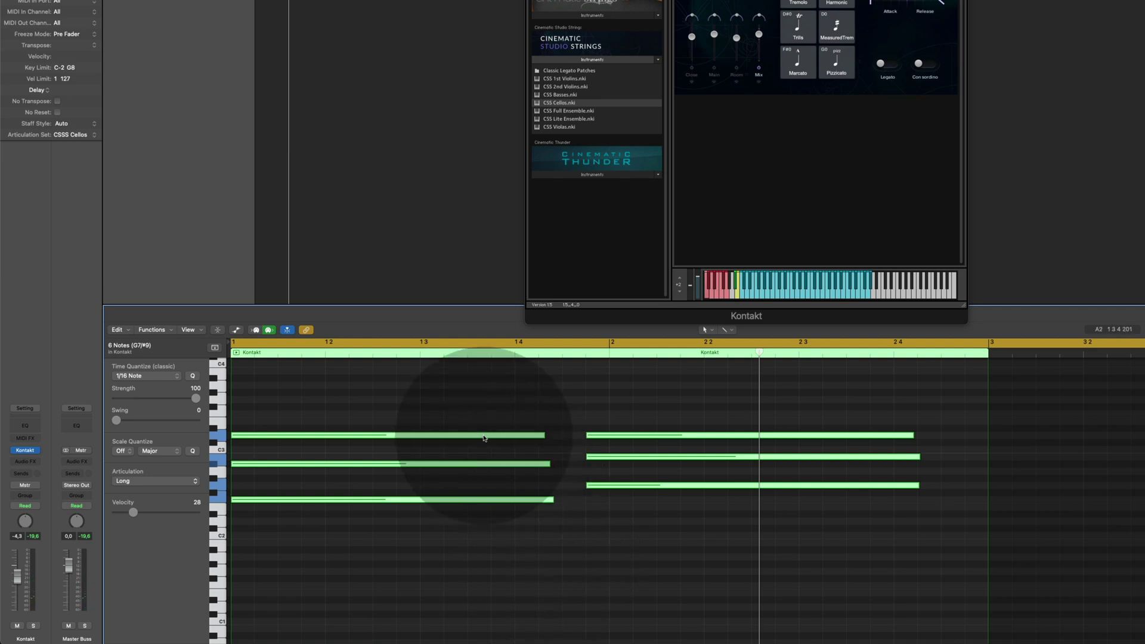
- Set all six selected notes to the Tremolo articulation in the Piano Roll inspector and play them back
drag(439, 392, 702, 556)
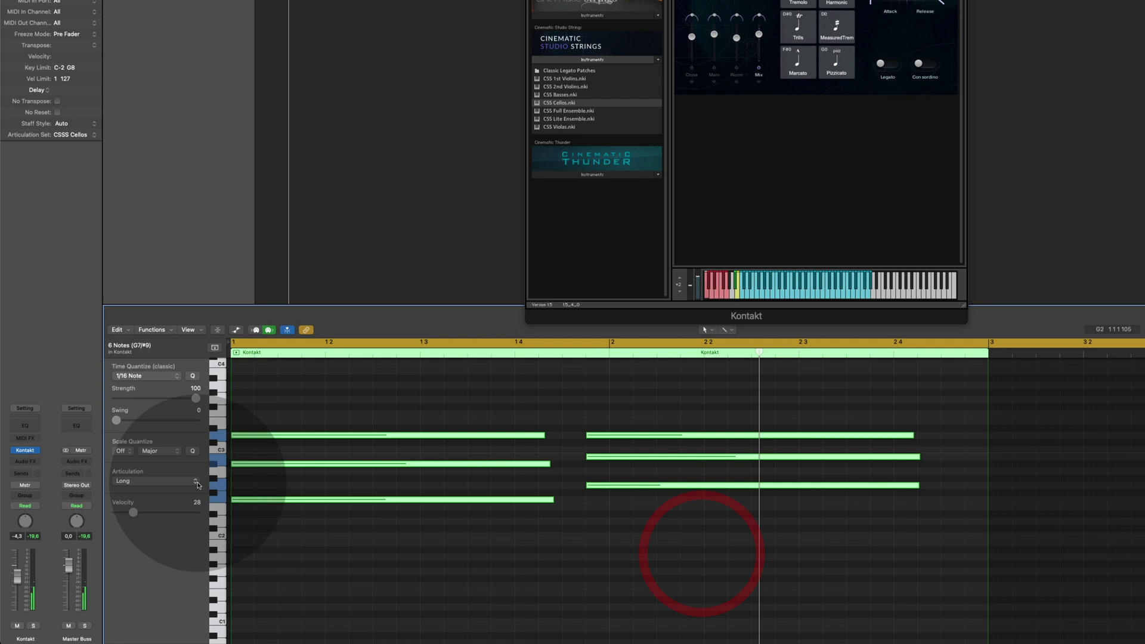
click(162, 480)
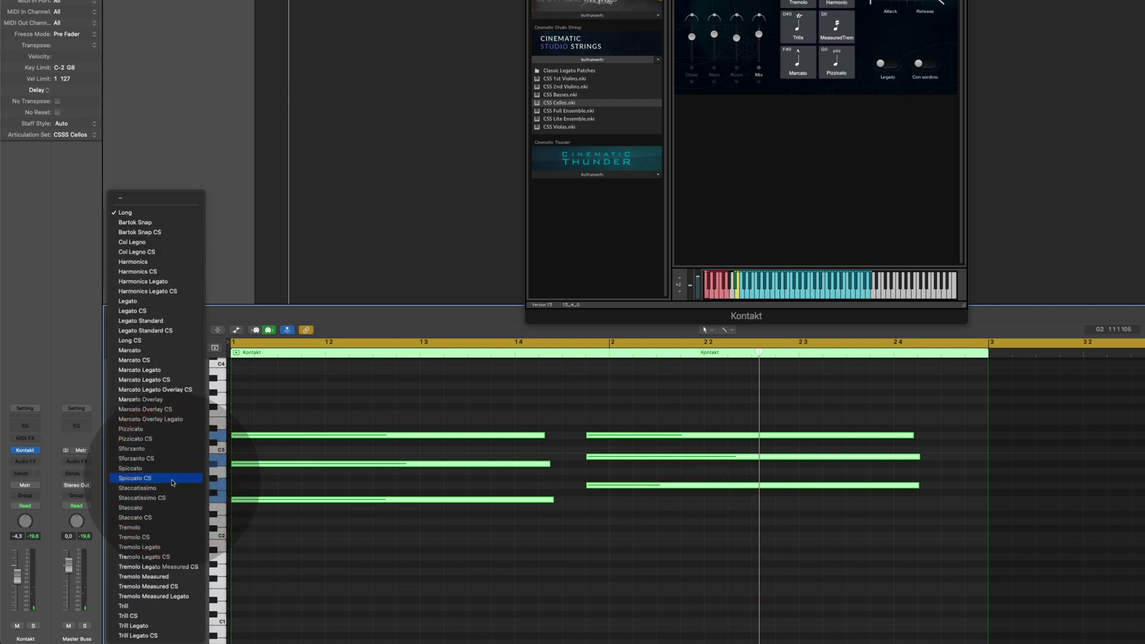
click(170, 528)
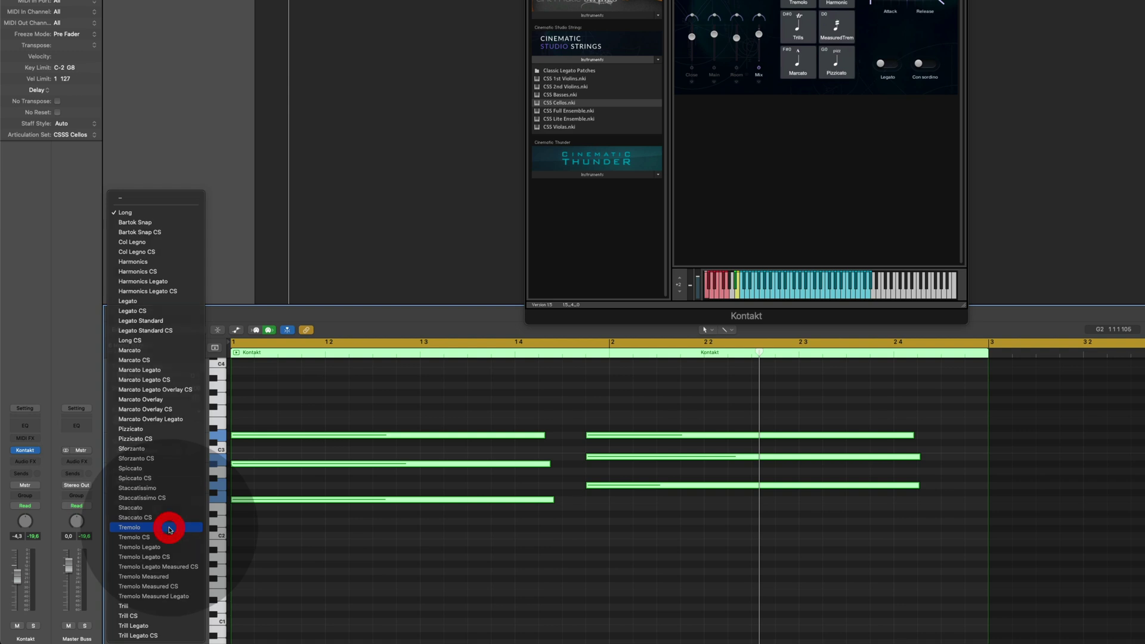
key(space)
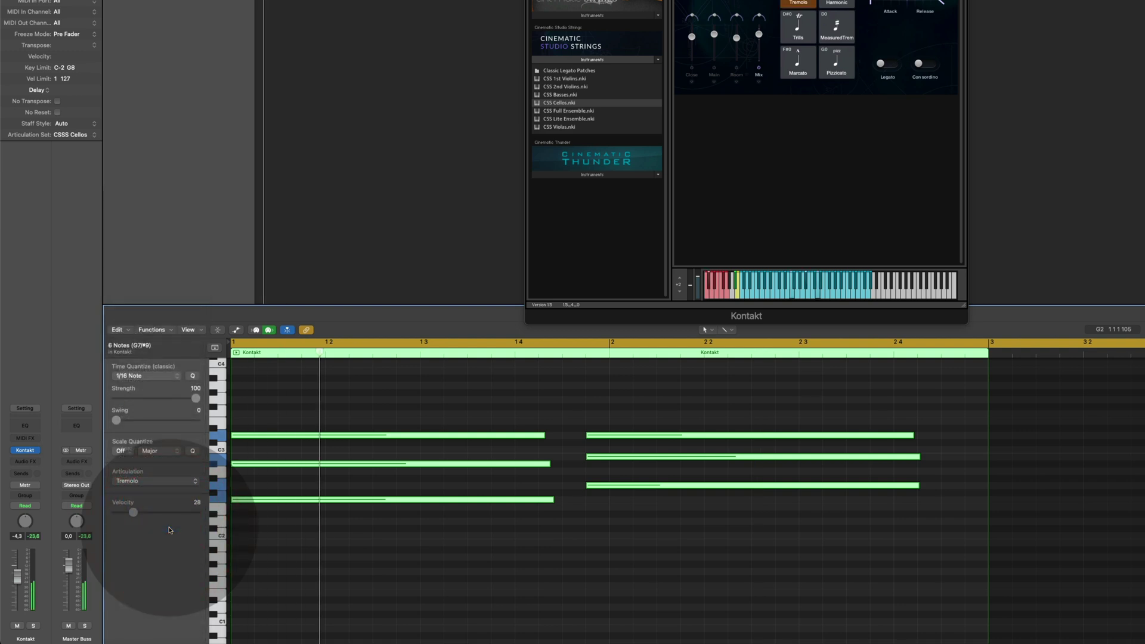